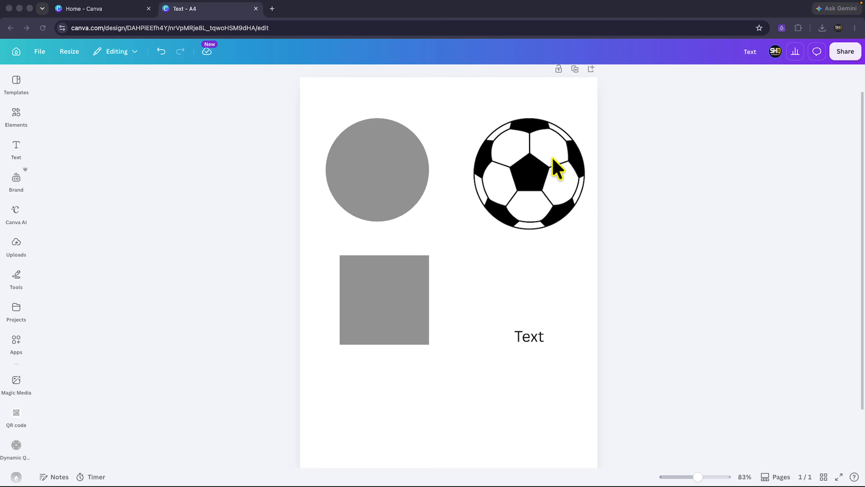
pyautogui.click(538, 156)
pyautogui.click(555, 182)
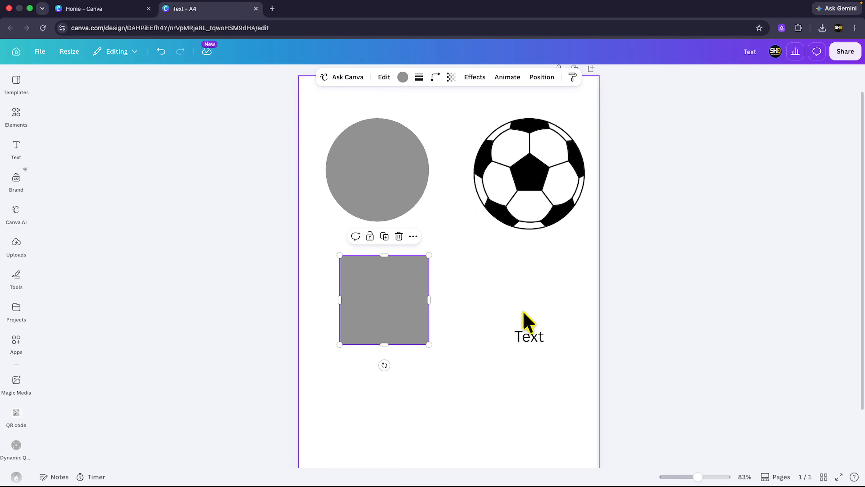
pyautogui.click(533, 337)
pyautogui.click(464, 241)
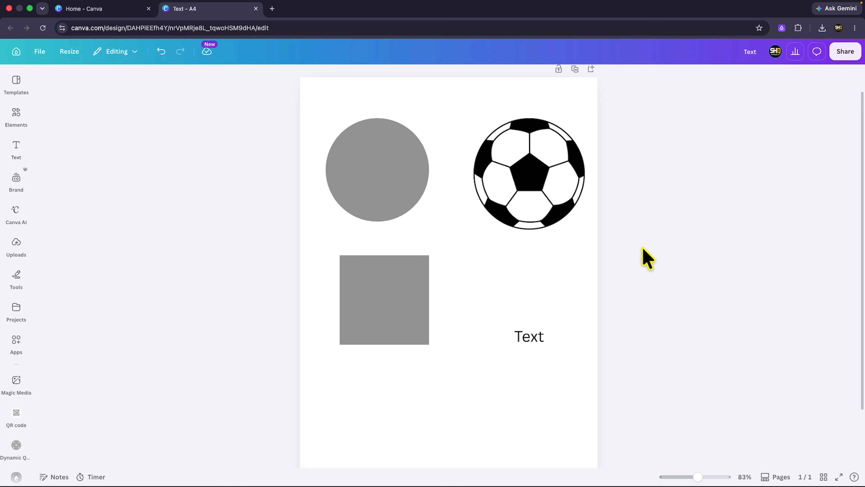
pyautogui.scroll(-1, 648, 260)
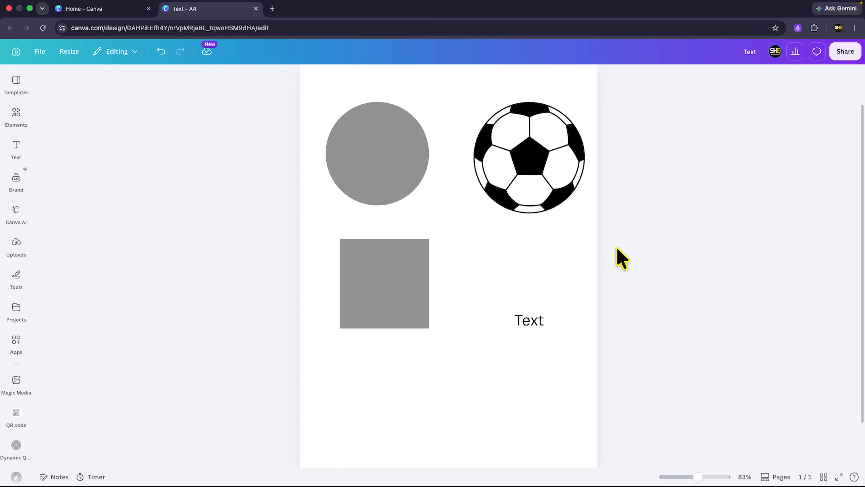
pyautogui.scroll(1, 609, 254)
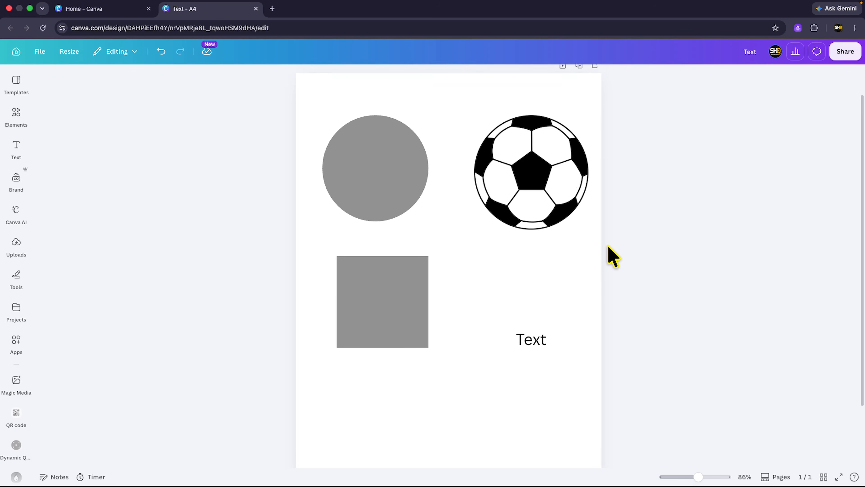
pyautogui.scroll(3, 611, 254)
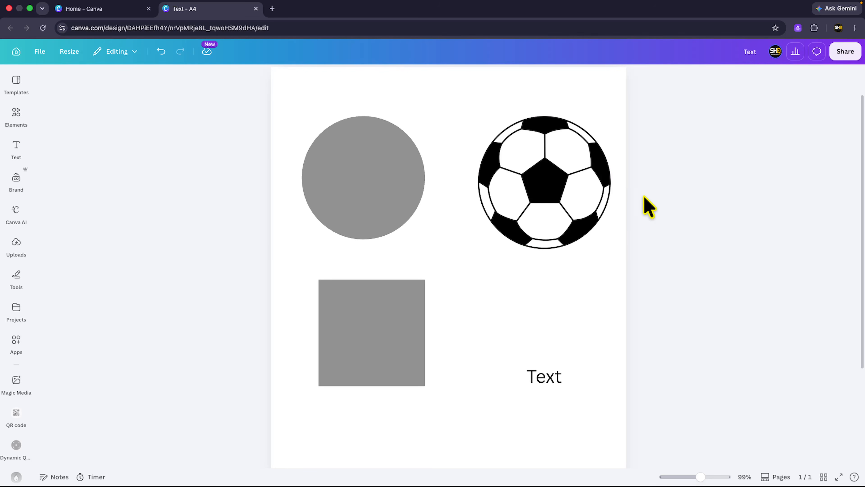
pyautogui.scroll(1, 599, 200)
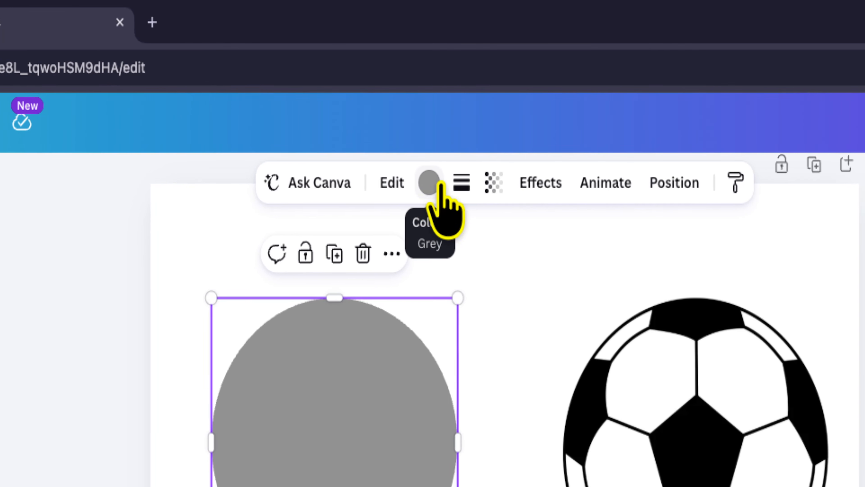
# Fill the circle with a red-to-purple gradient and add a dark greyish-purple third colour, #544B66.
pyautogui.click(434, 177)
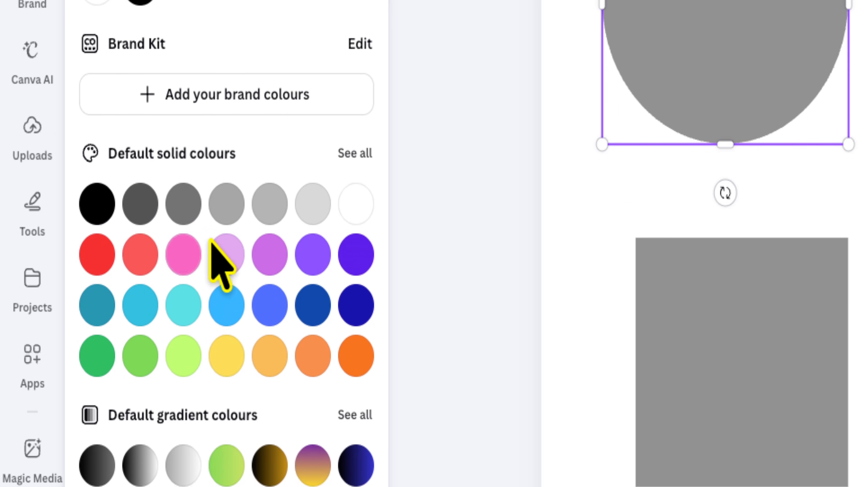
pyautogui.click(226, 309)
pyautogui.click(269, 313)
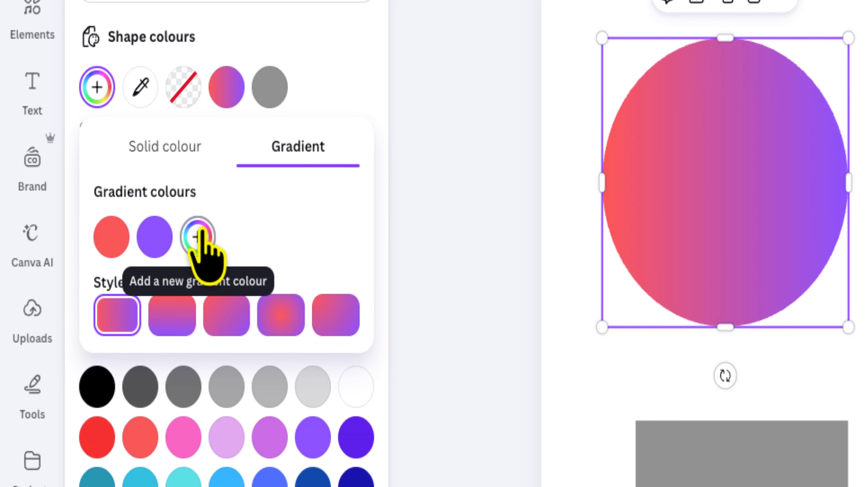
pyautogui.click(198, 235)
pyautogui.moveTo(348, 340); pyautogui.dragTo(269, 310)
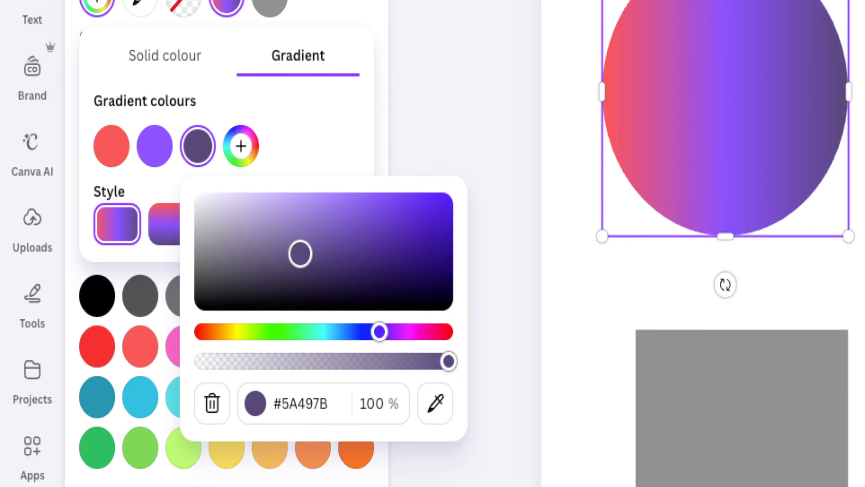
pyautogui.moveTo(269, 238); pyautogui.dragTo(265, 256)
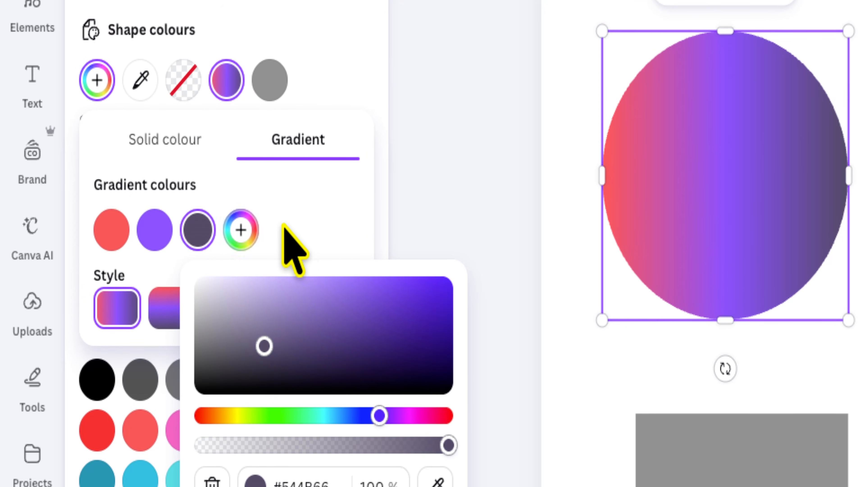
pyautogui.click(302, 225)
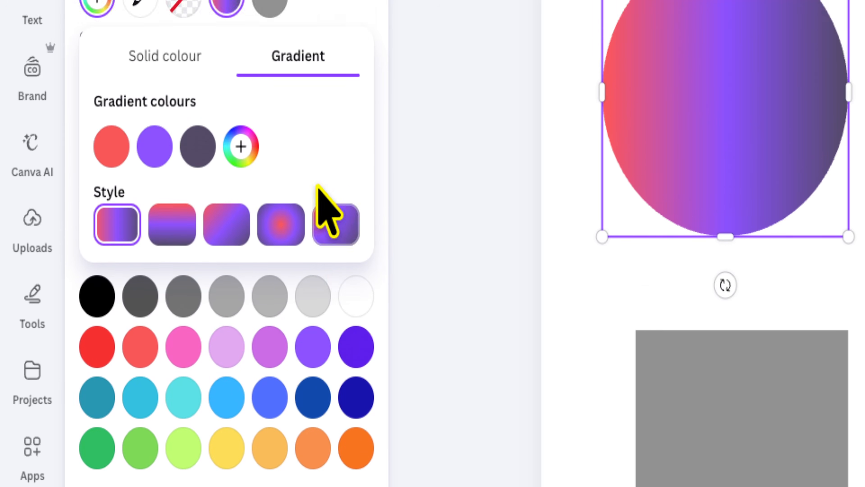
# Give the circle a solid fill and set its colour to bright red.
pyautogui.click(196, 56)
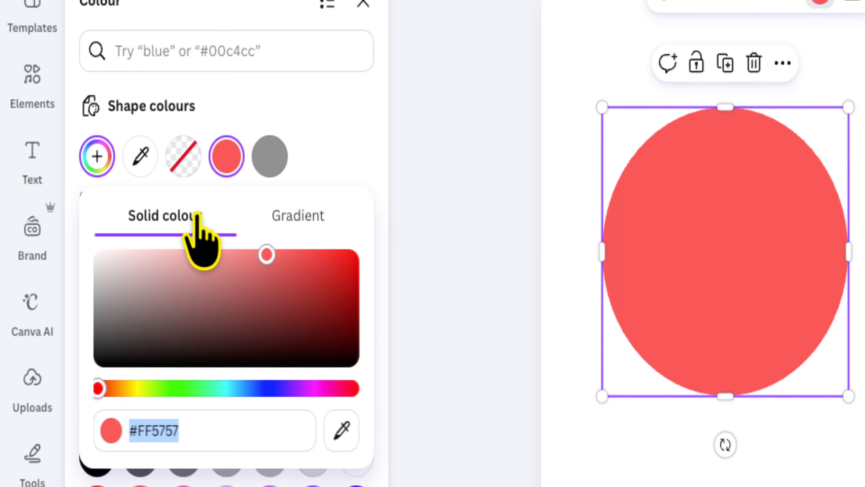
pyautogui.moveTo(240, 284); pyautogui.dragTo(266, 276)
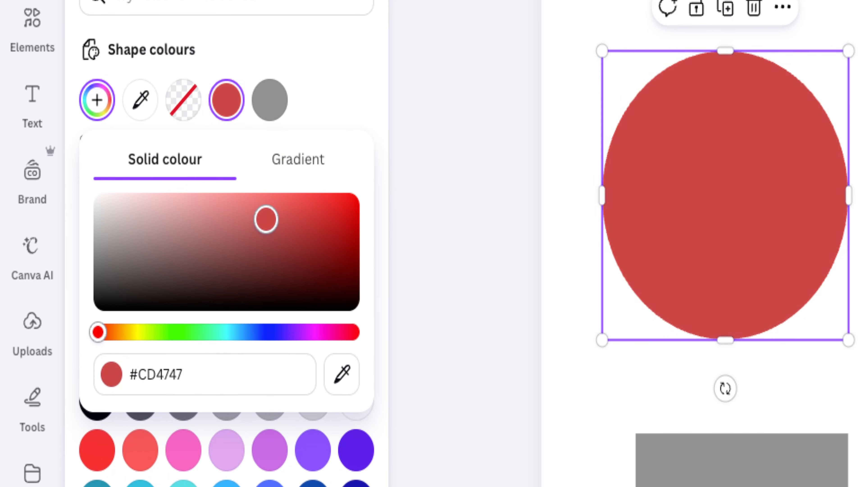
pyautogui.moveTo(266, 219); pyautogui.dragTo(299, 203)
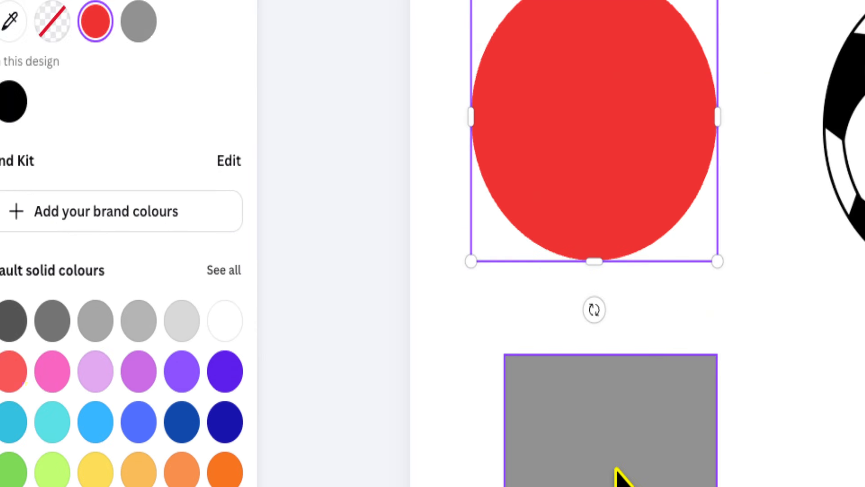
# Change the grey square's fill to the default solid colour Magenta, #cb6ce6.
pyautogui.click(452, 294)
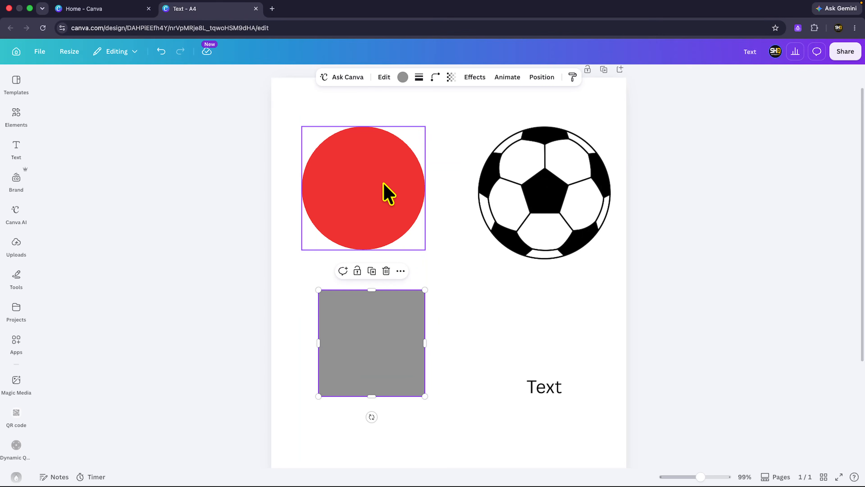
pyautogui.click(403, 77)
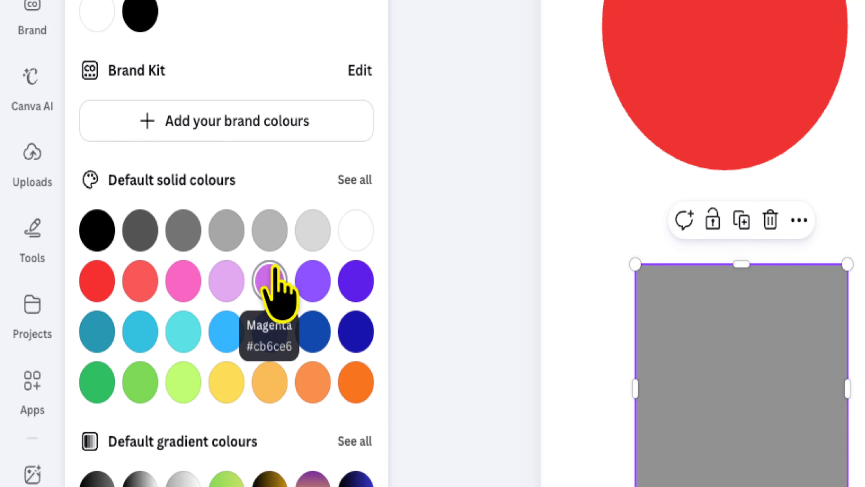
pyautogui.click(135, 297)
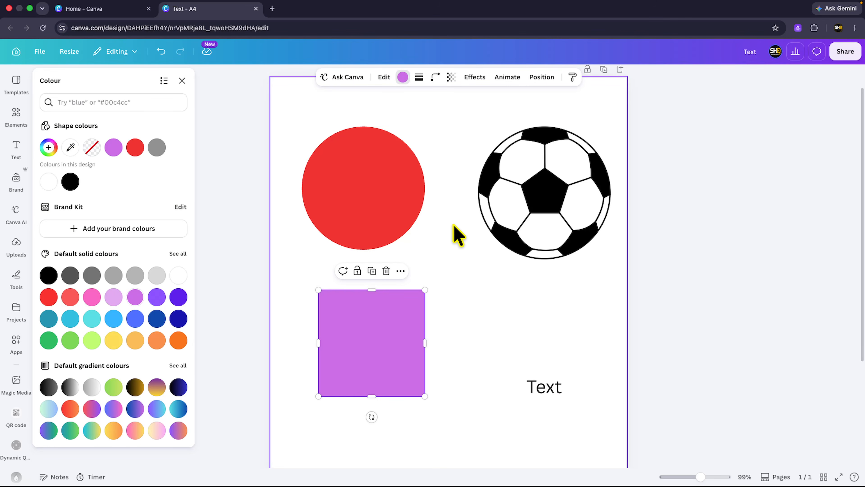
# Try light lavender as the page background, then set the background to the default light turquoise.
pyautogui.click(444, 127)
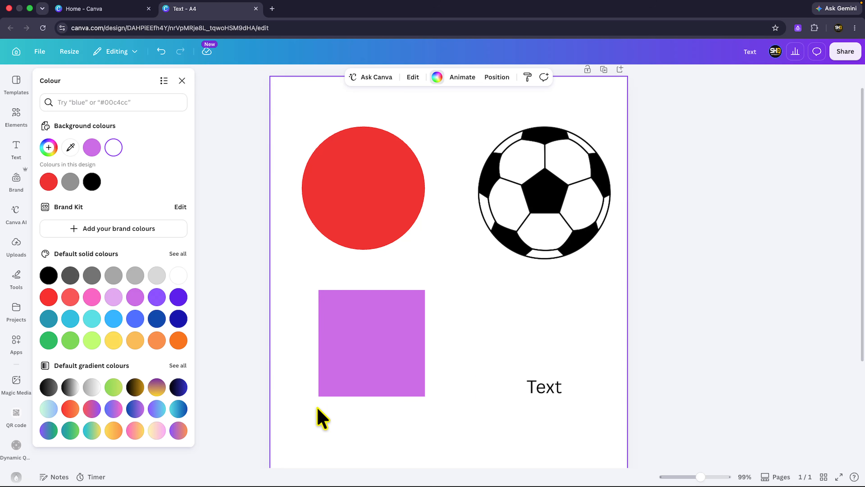
pyautogui.scroll(-3, 506, 392)
pyautogui.scroll(3, 507, 392)
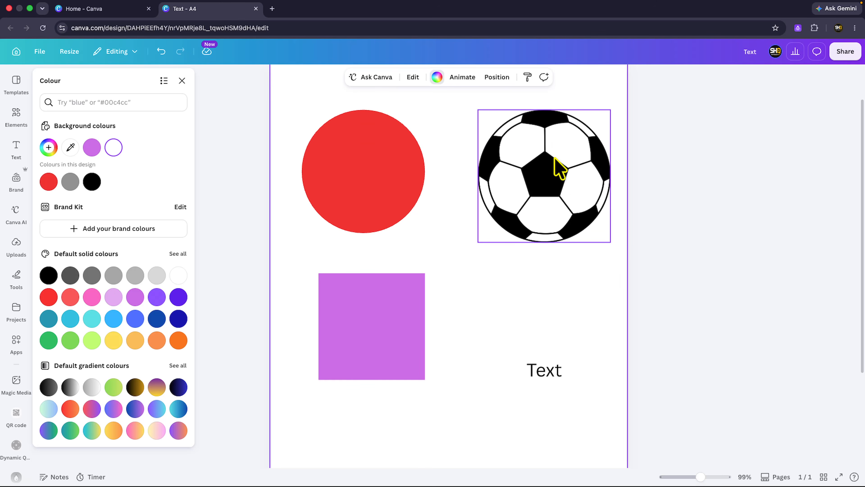
pyautogui.scroll(2, 448, 130)
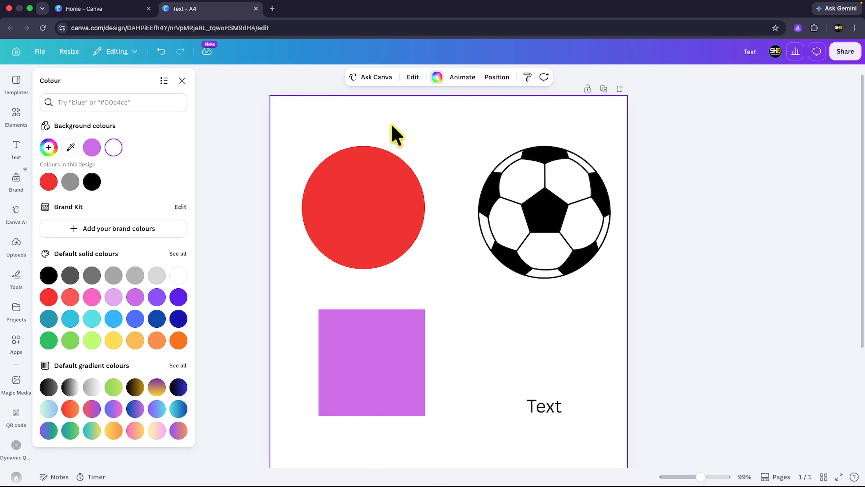
pyautogui.press('Escape')
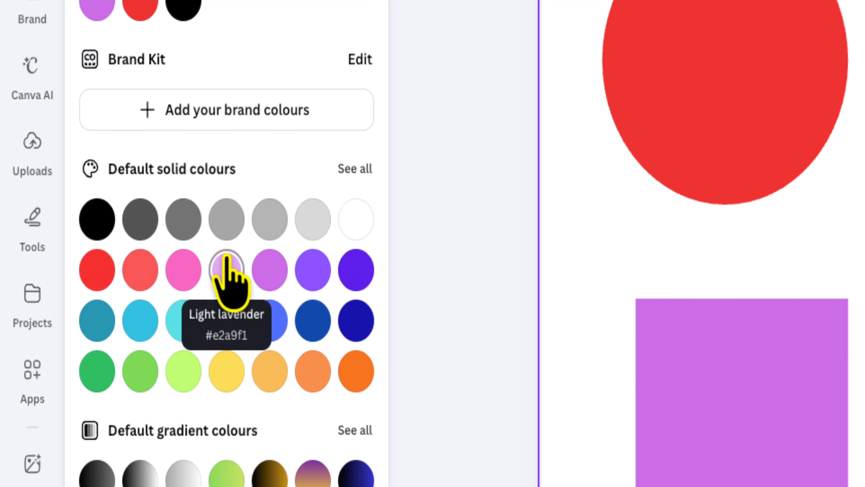
pyautogui.click(226, 260)
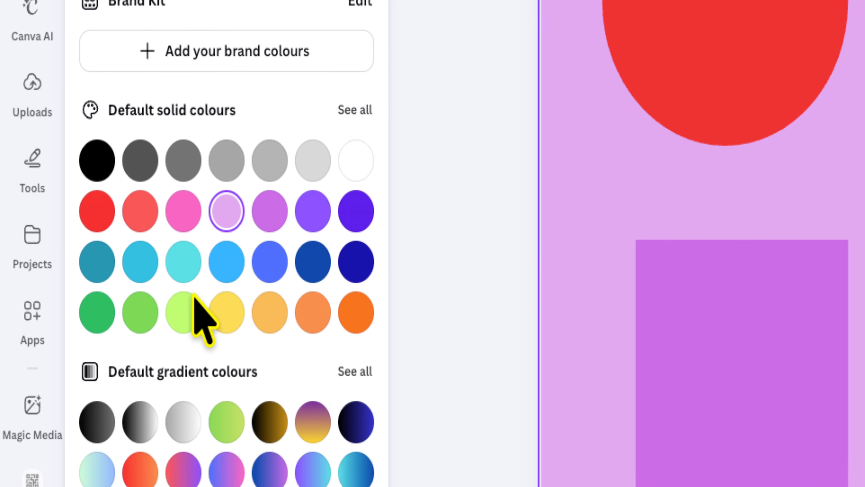
pyautogui.click(185, 265)
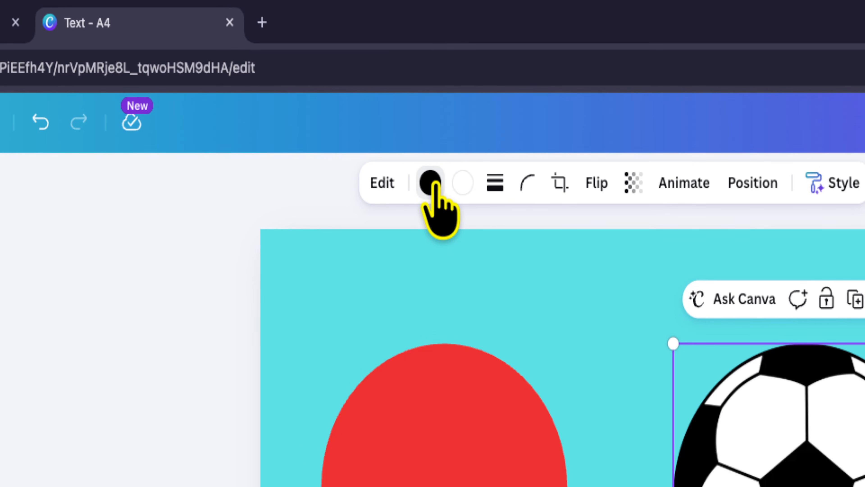
# Recolour the football graphic, changing its black patches to yellow and its white panels to dark blue.
pyautogui.click(435, 186)
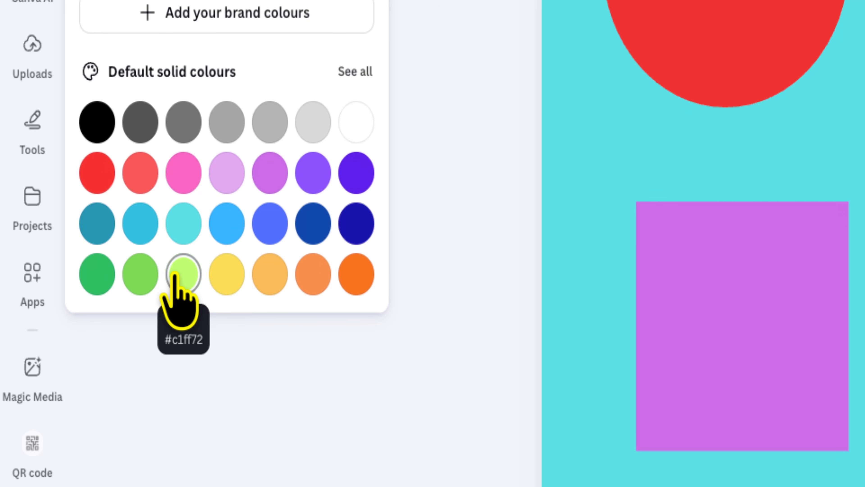
pyautogui.click(227, 274)
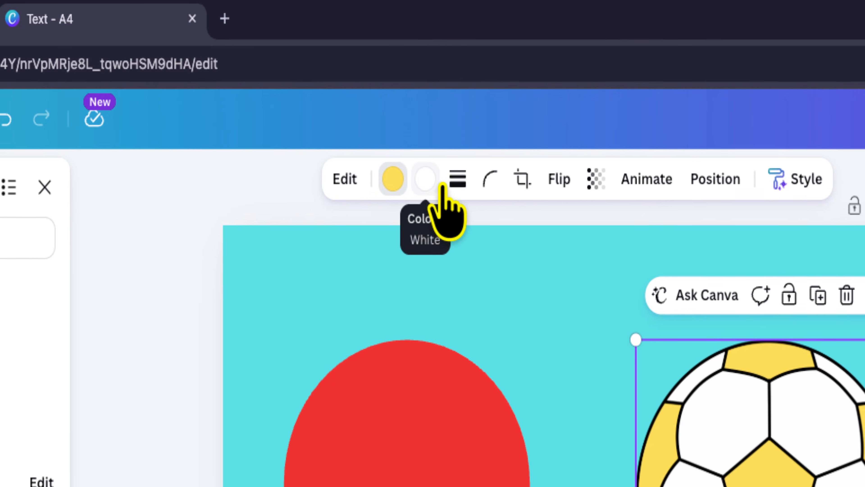
pyautogui.click(440, 184)
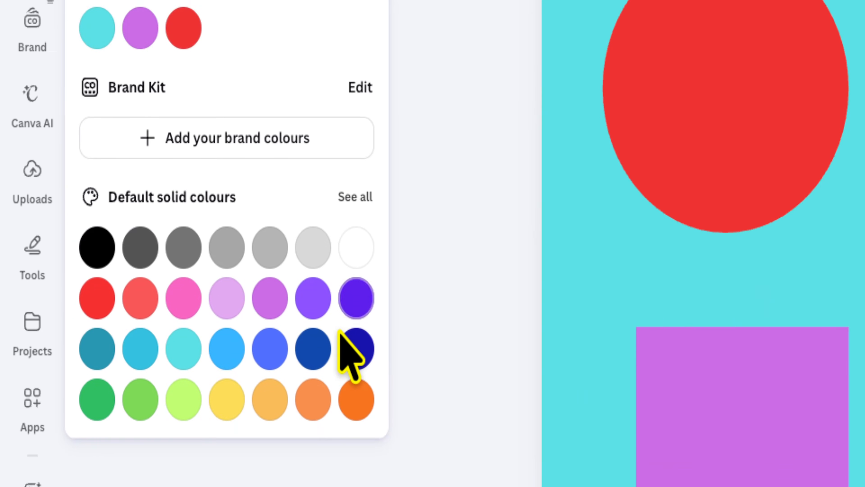
pyautogui.click(356, 349)
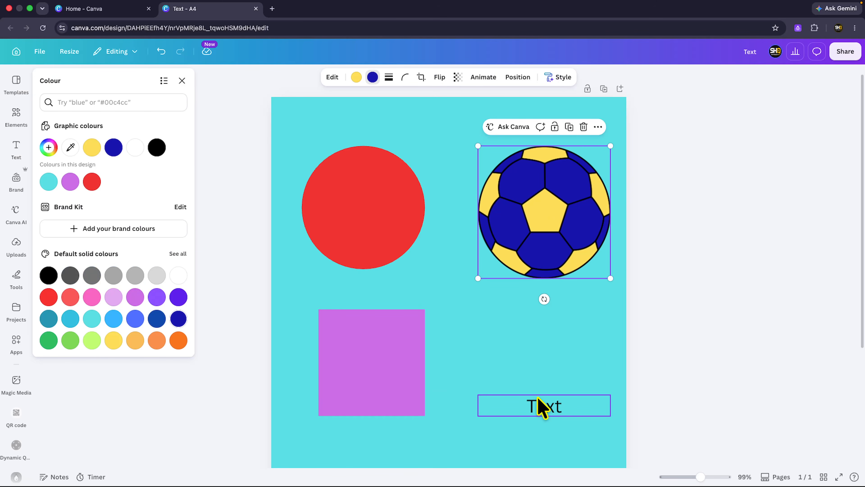
# Change the colour of the word "Text" to the default dark green and deselect it.
pyautogui.click(558, 408)
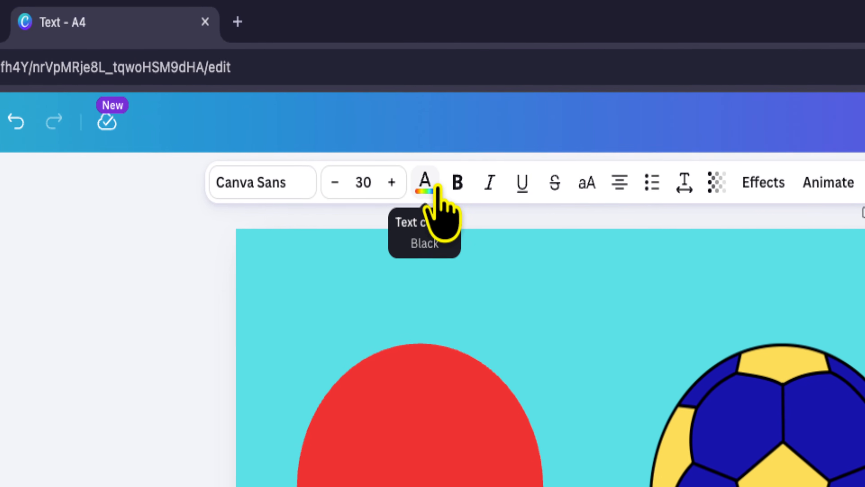
pyautogui.click(431, 184)
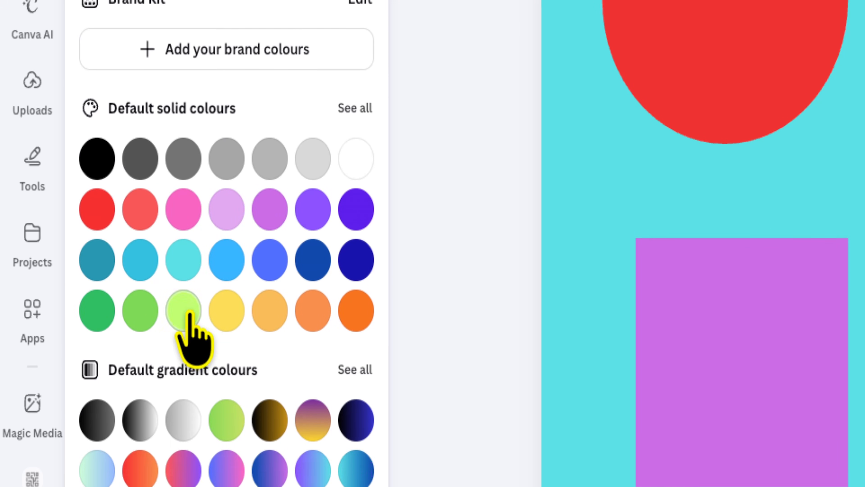
pyautogui.click(97, 310)
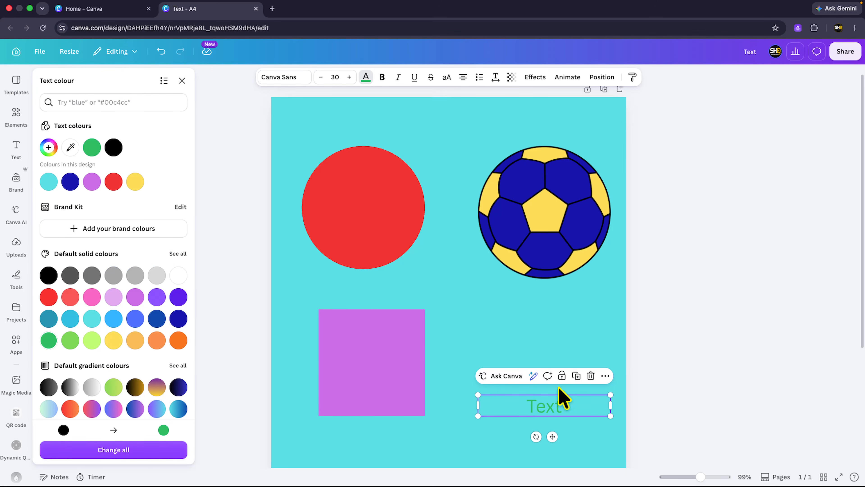
pyautogui.click(682, 246)
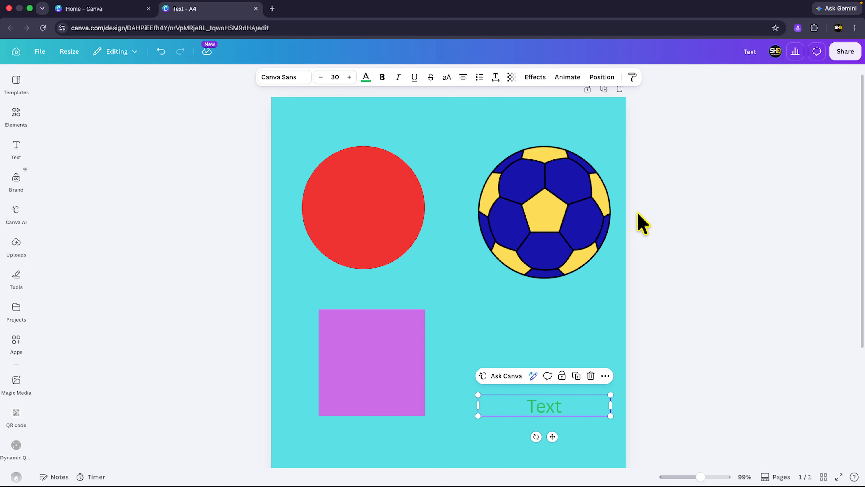
pyautogui.click(639, 197)
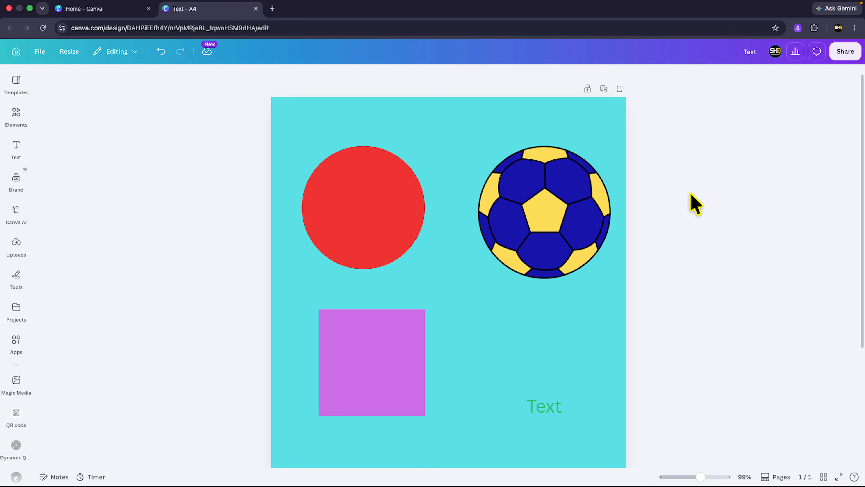